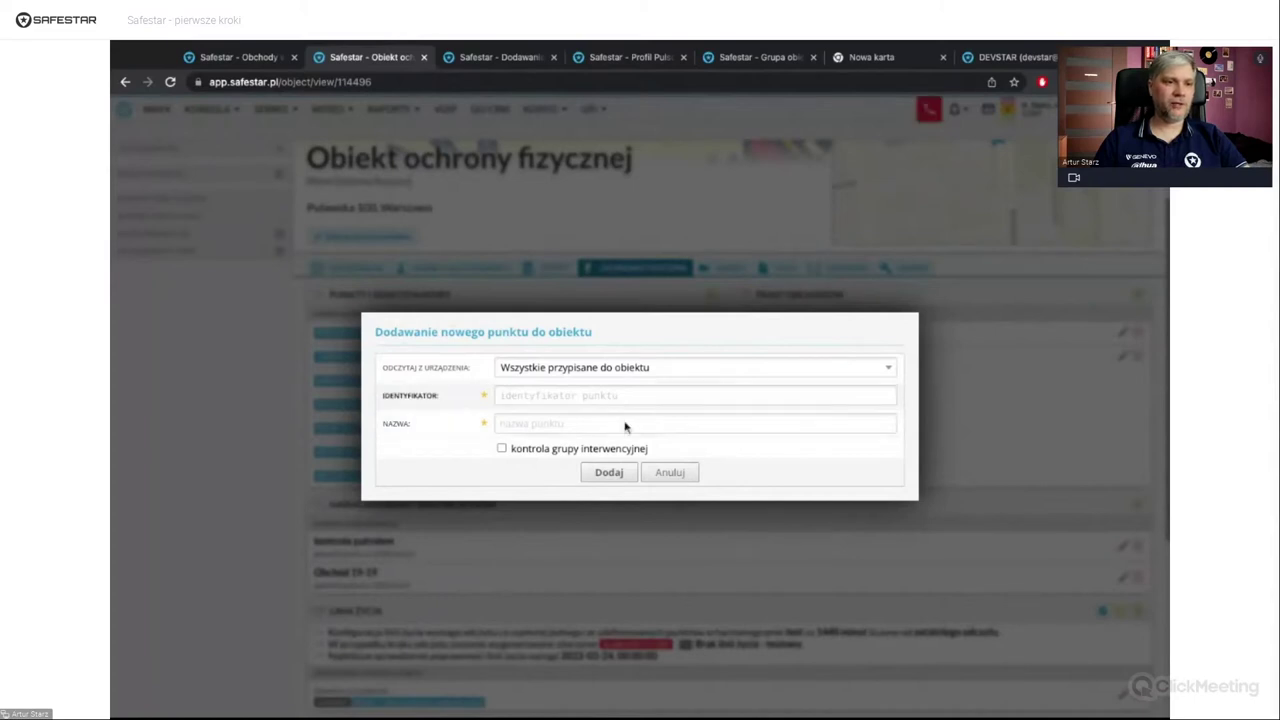
- Examine the source device choices and the identifier and name fields for a new object point, and leave without adding one
{"action": "left_click", "coordinate": [678, 368]}
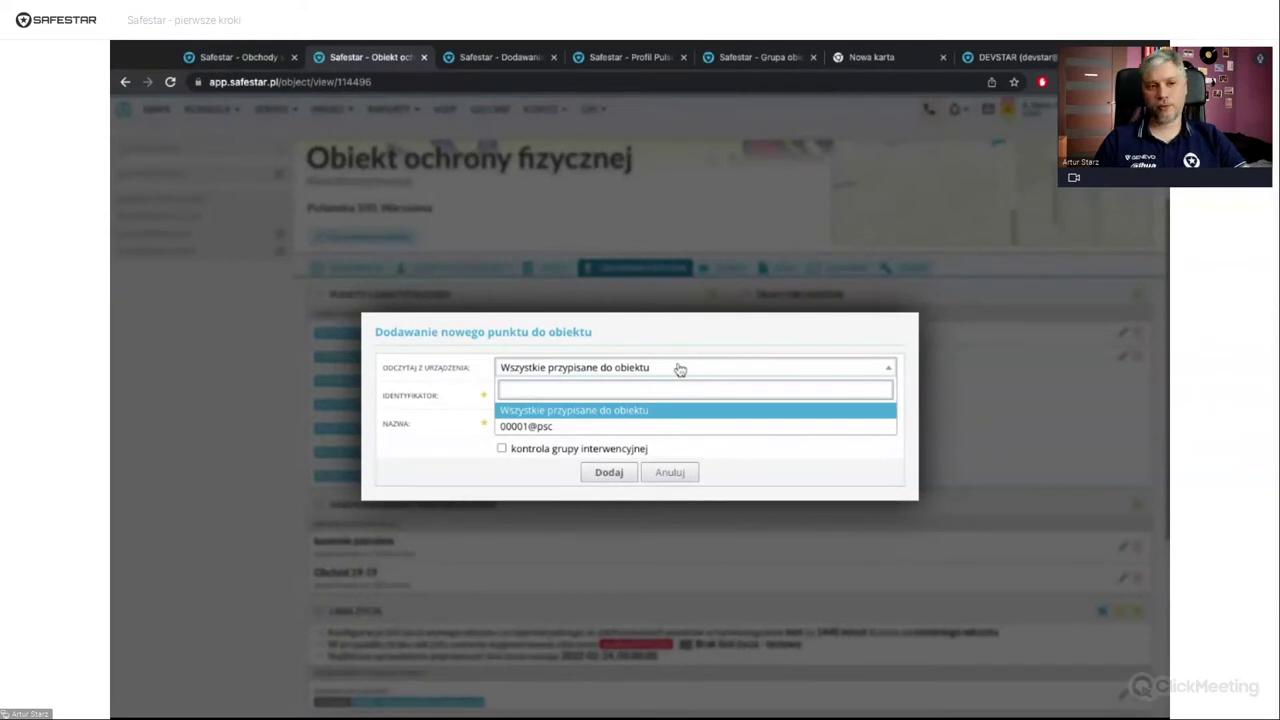
{"action": "left_click", "coordinate": [679, 369]}
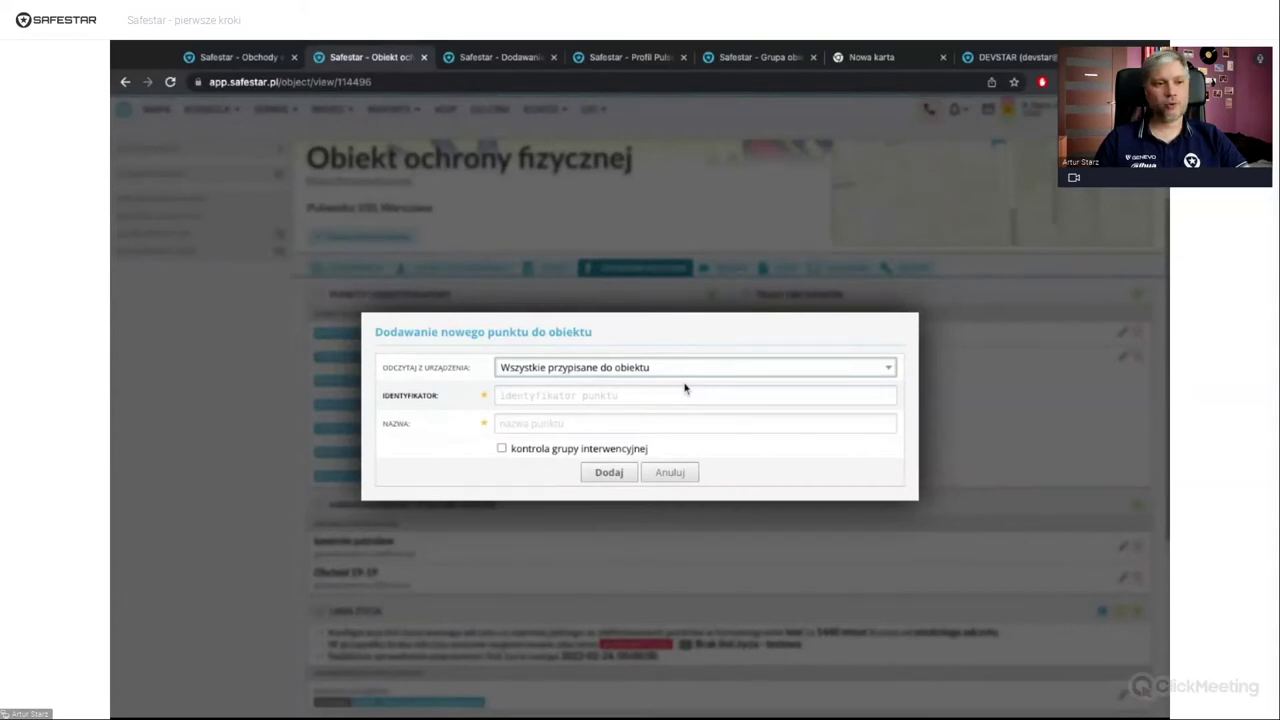
{"action": "left_click", "coordinate": [618, 395]}
{"action": "left_click", "coordinate": [610, 432]}
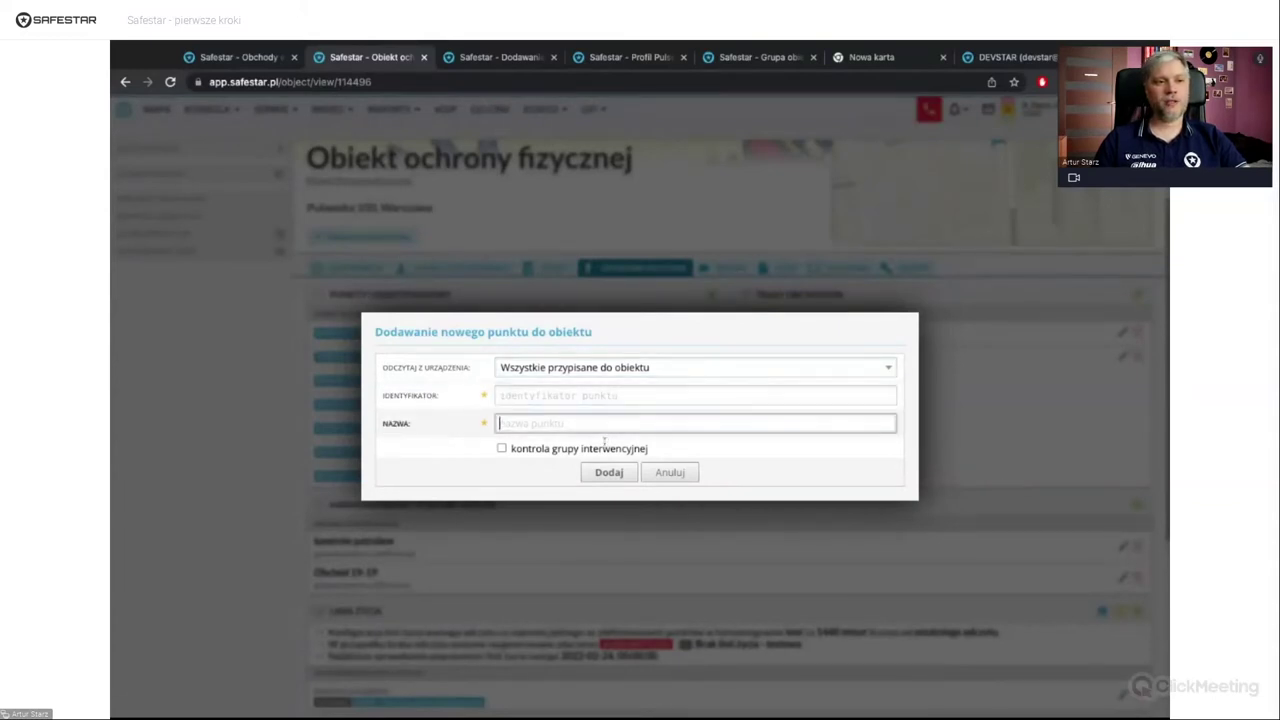
{"action": "left_click", "coordinate": [608, 472]}
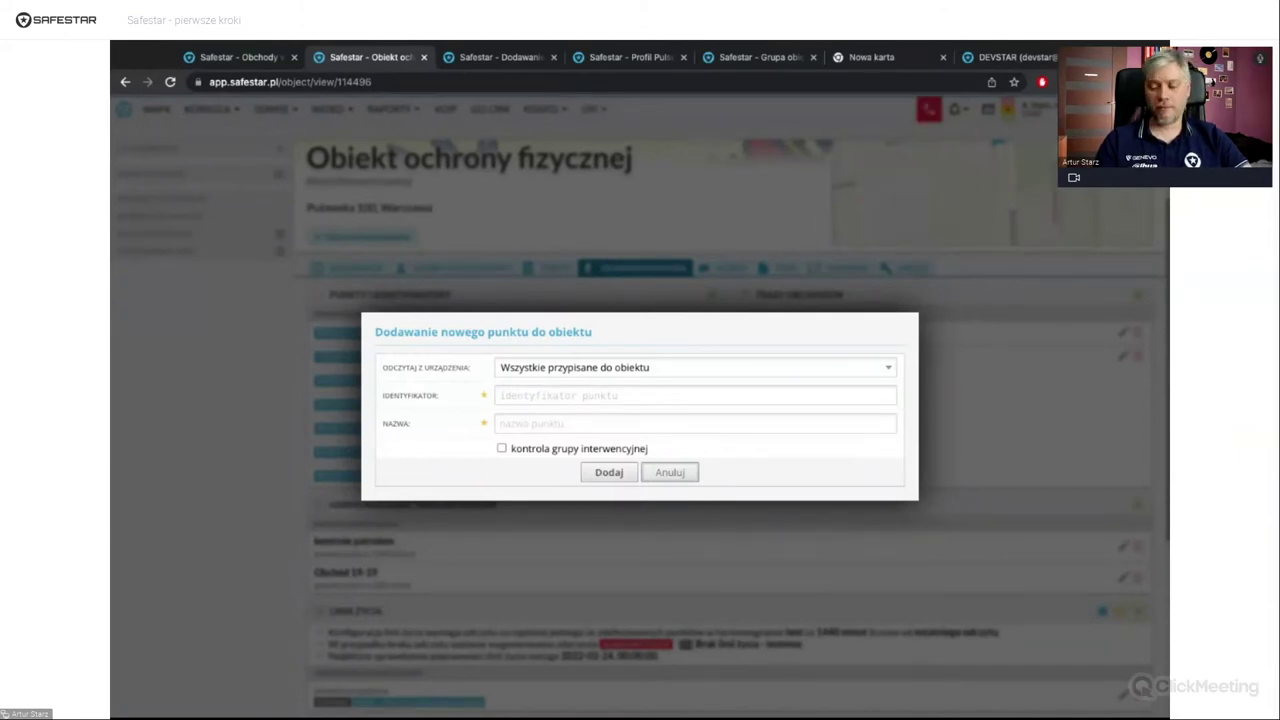
{"action": "key", "text": "Escape"}
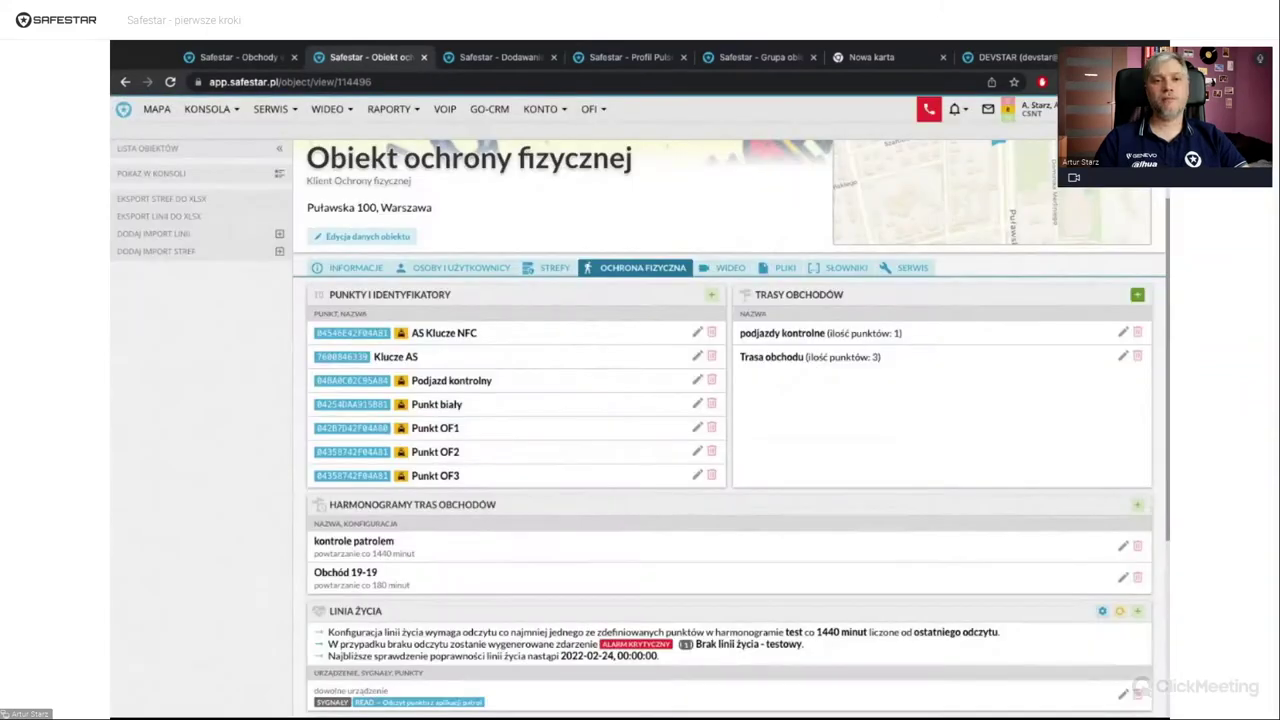
- Add Punkt OF1 as the fourth point of the route Trasa obchodu, with point order checking disabled, and save the route
{"action": "left_click", "coordinate": [1122, 356]}
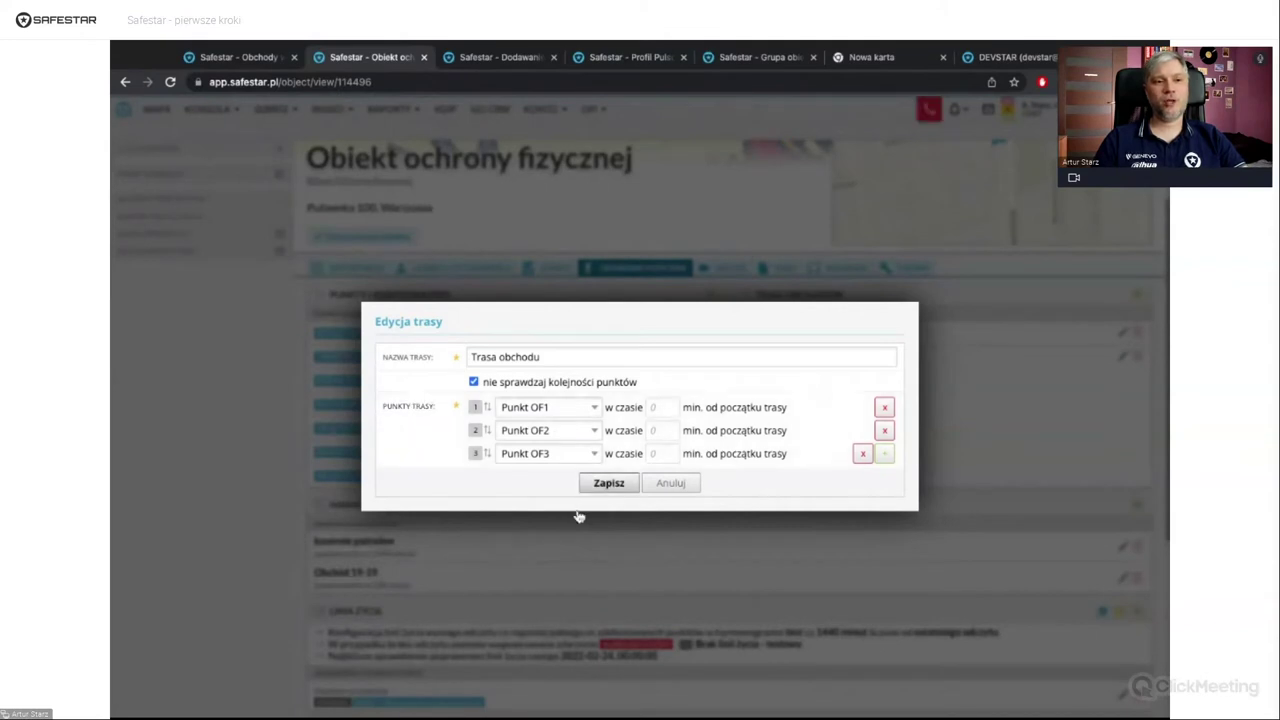
{"action": "left_click", "coordinate": [556, 390]}
{"action": "left_click", "coordinate": [556, 390]}
{"action": "left_click", "coordinate": [556, 390]}
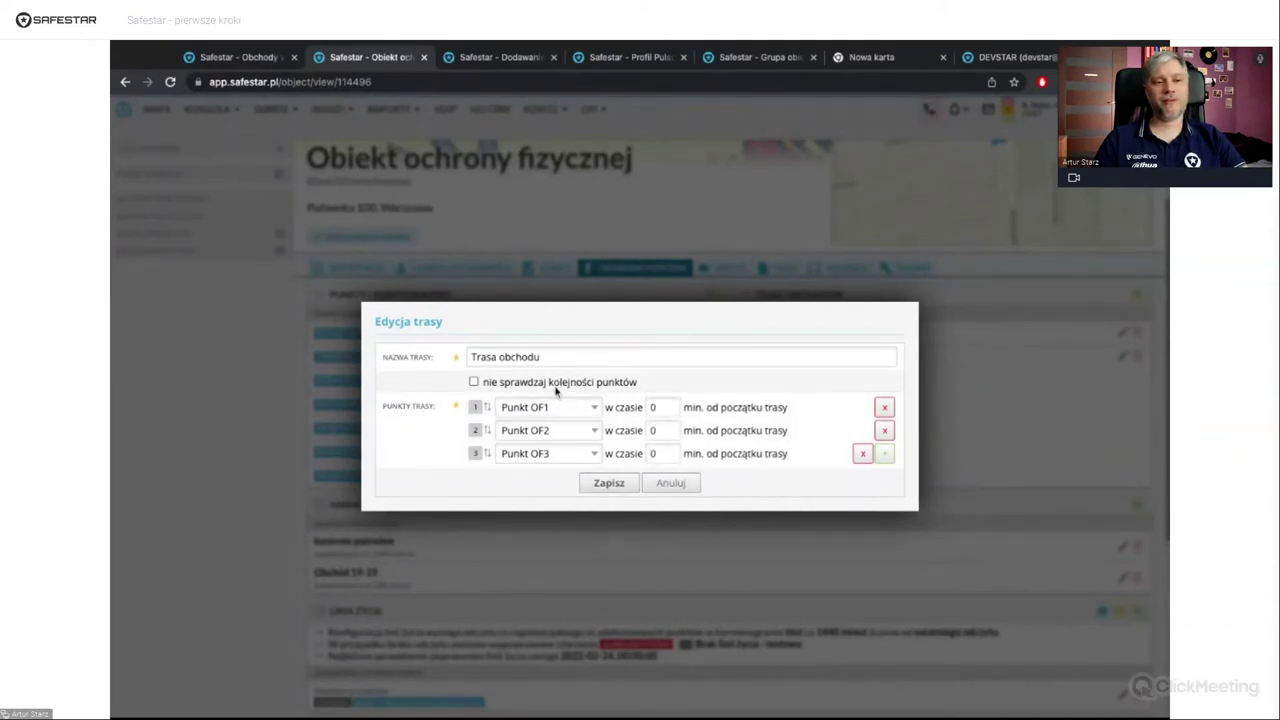
{"action": "left_click", "coordinate": [556, 390]}
{"action": "left_click", "coordinate": [884, 453]}
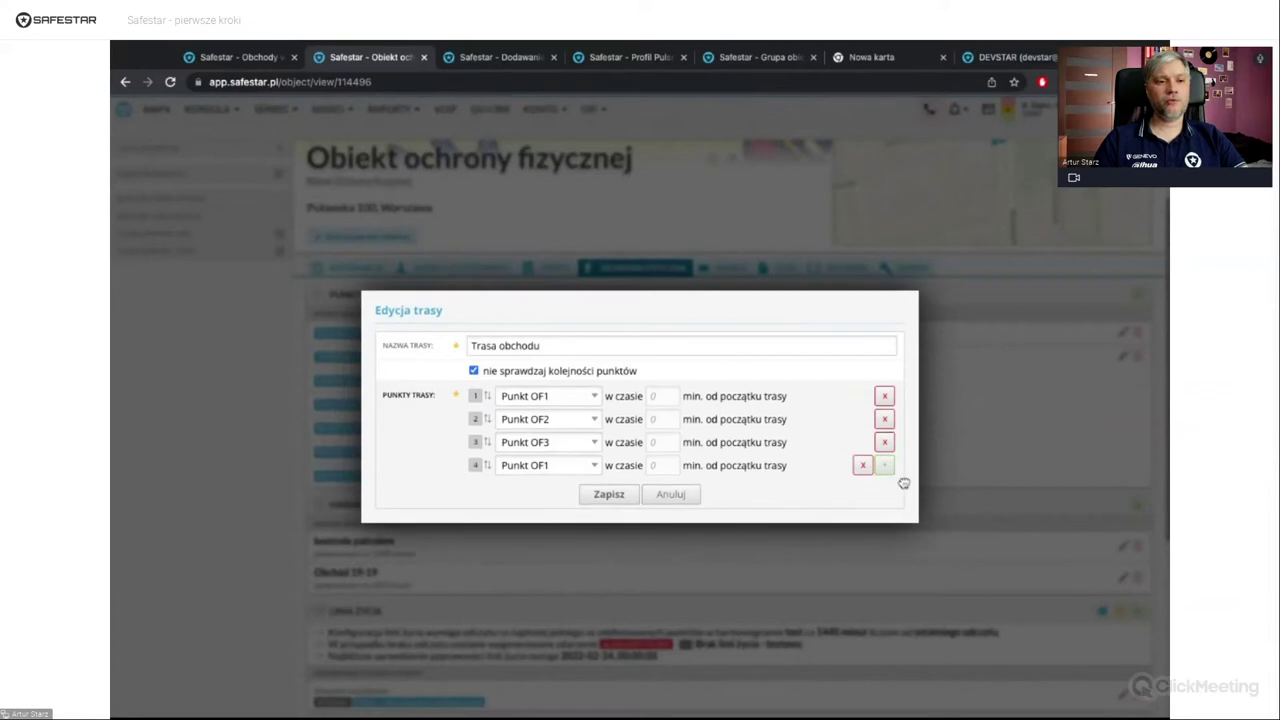
{"action": "left_click", "coordinate": [576, 500]}
{"action": "left_click", "coordinate": [606, 494]}
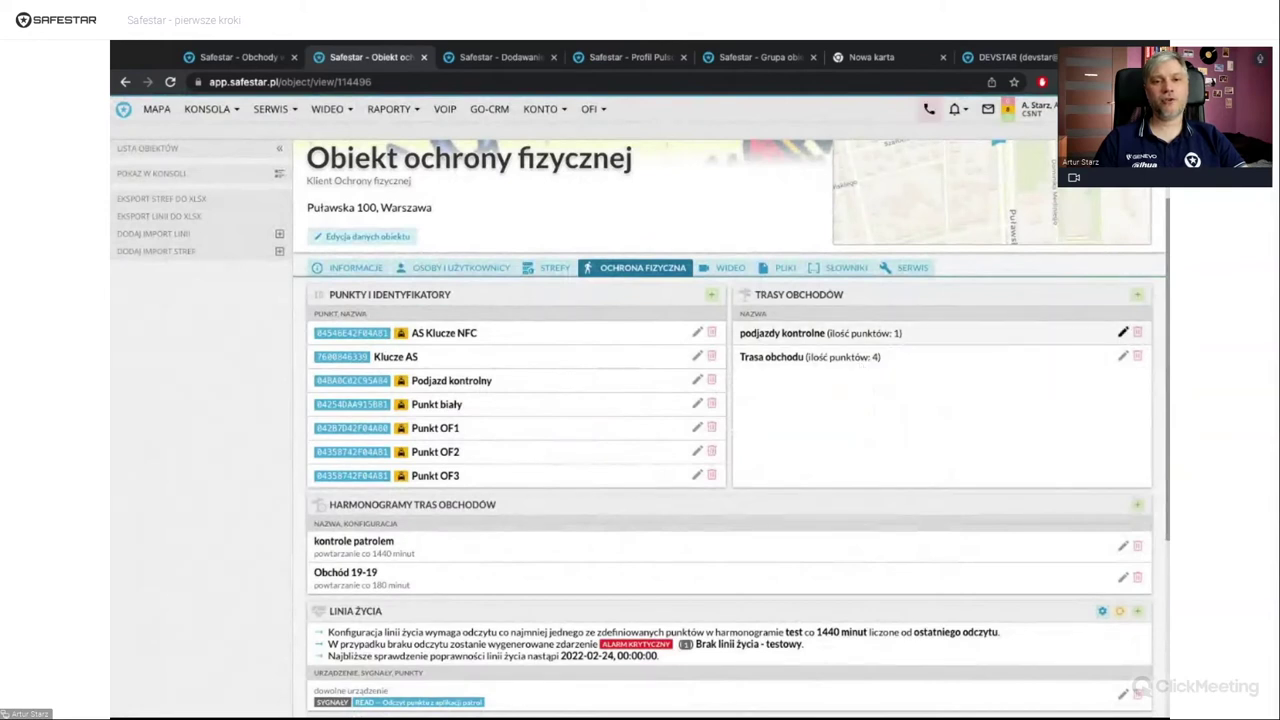
- Inspect the point settings of the route podjazdy kontrolne and close it without changes
{"action": "left_click", "coordinate": [1122, 332]}
{"action": "left_click", "coordinate": [688, 461]}
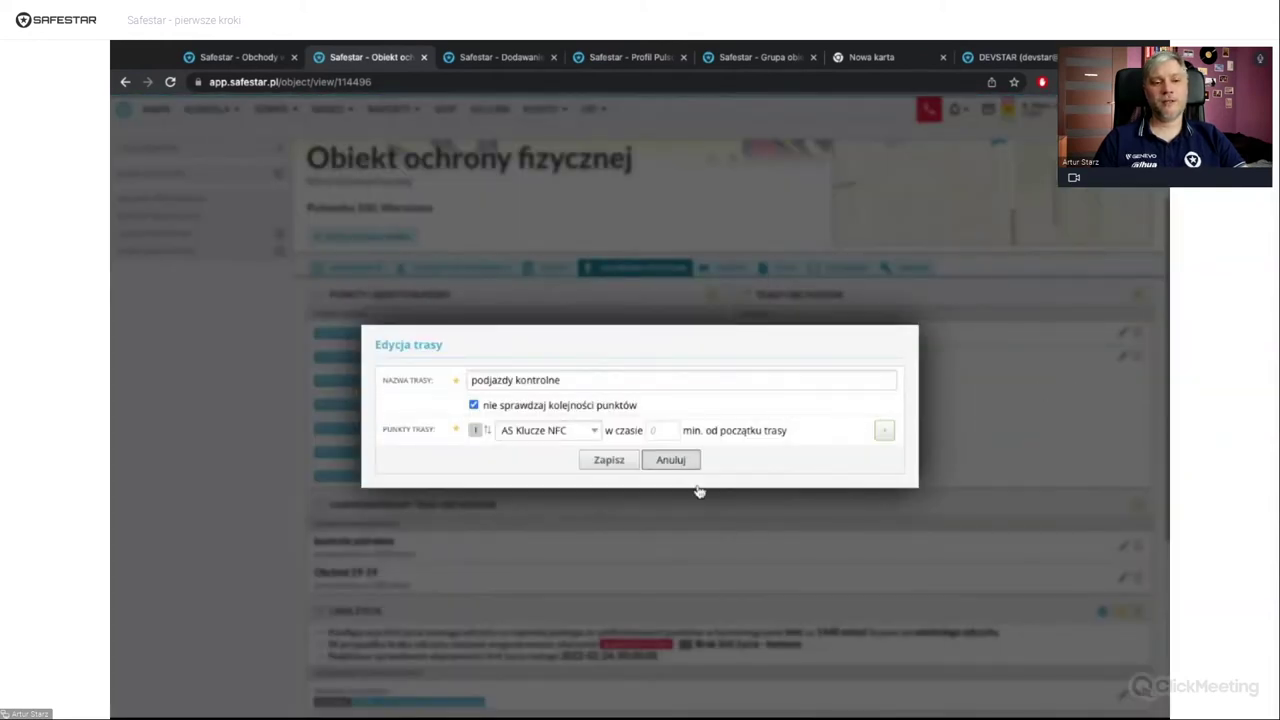
- Open the route schedule kontrole patrolem for editing and review the time schedules available for it, keeping cała doba
{"action": "scroll", "coordinate": [700, 460], "scroll_direction": "down", "scroll_amount": 2}
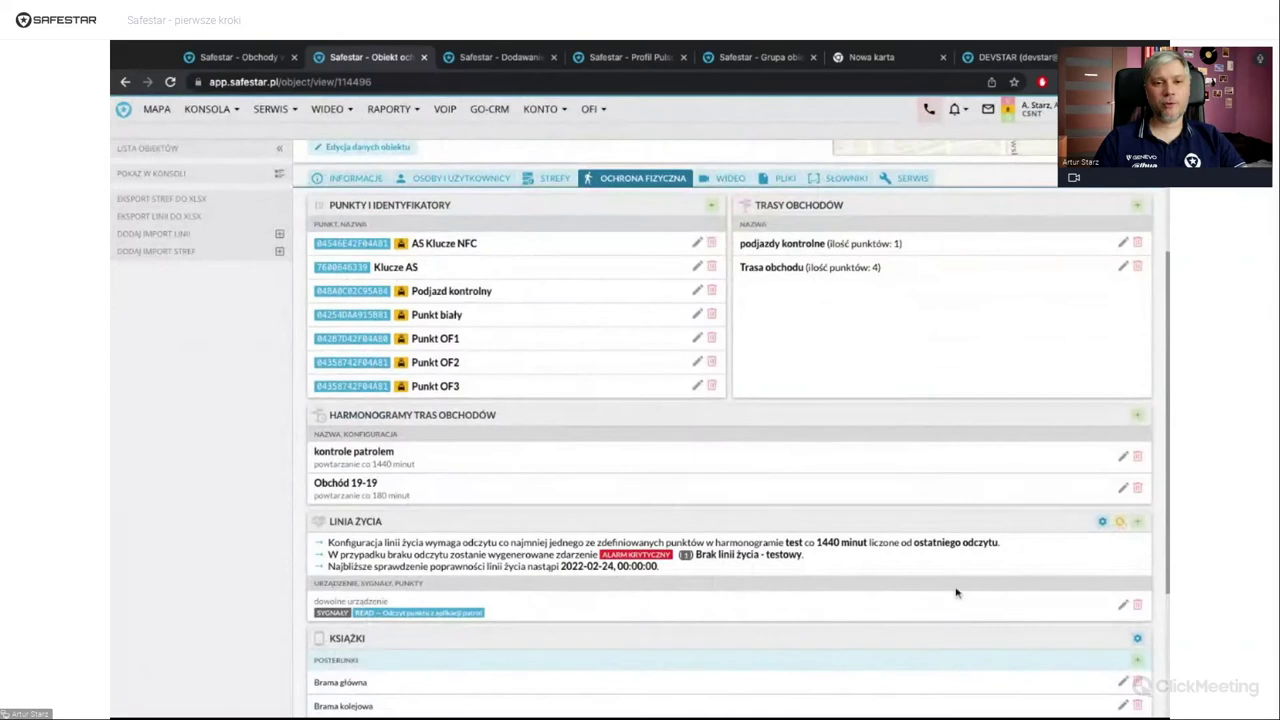
{"action": "left_click", "coordinate": [1122, 456]}
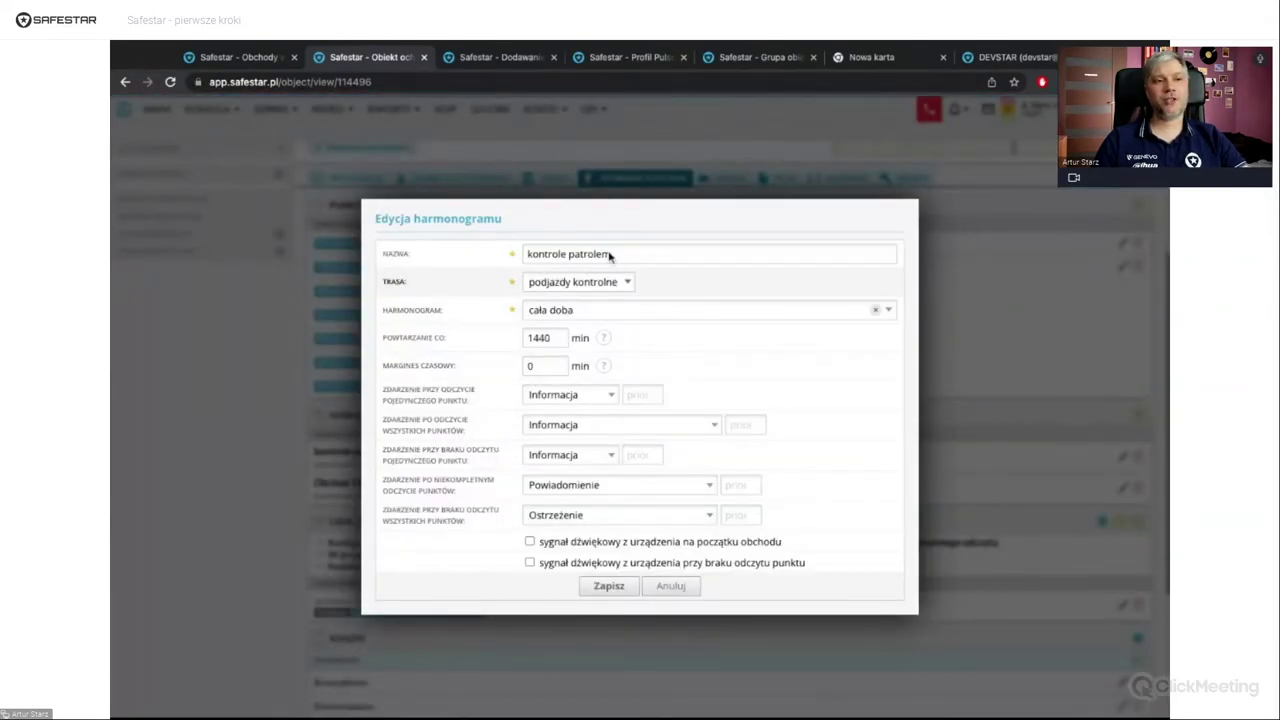
{"action": "left_click", "coordinate": [596, 304]}
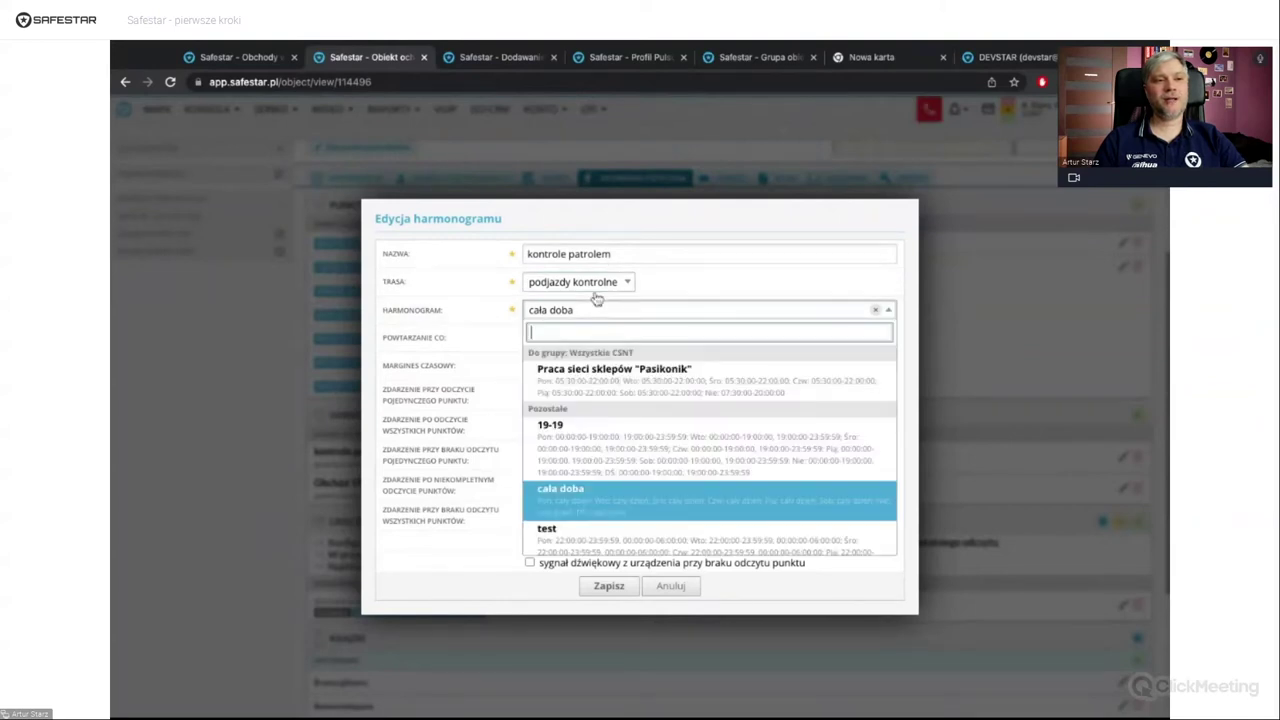
{"action": "left_click", "coordinate": [596, 305]}
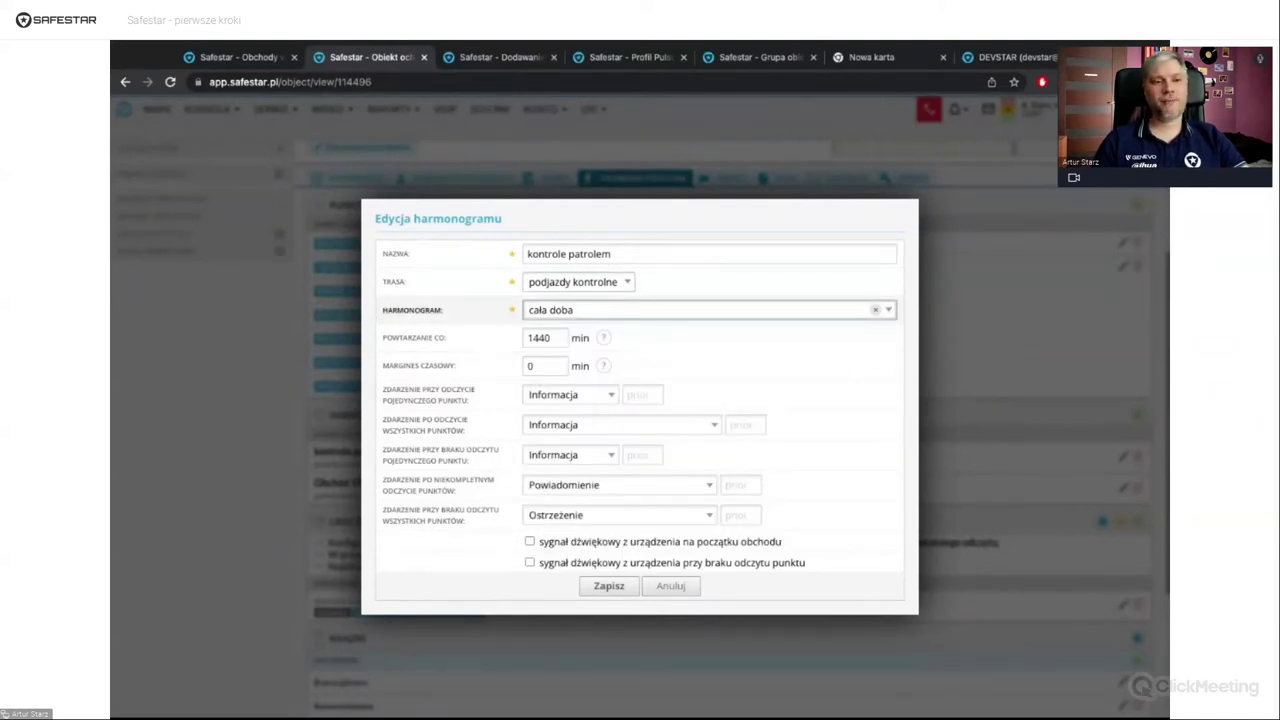
{"action": "left_click", "coordinate": [596, 309]}
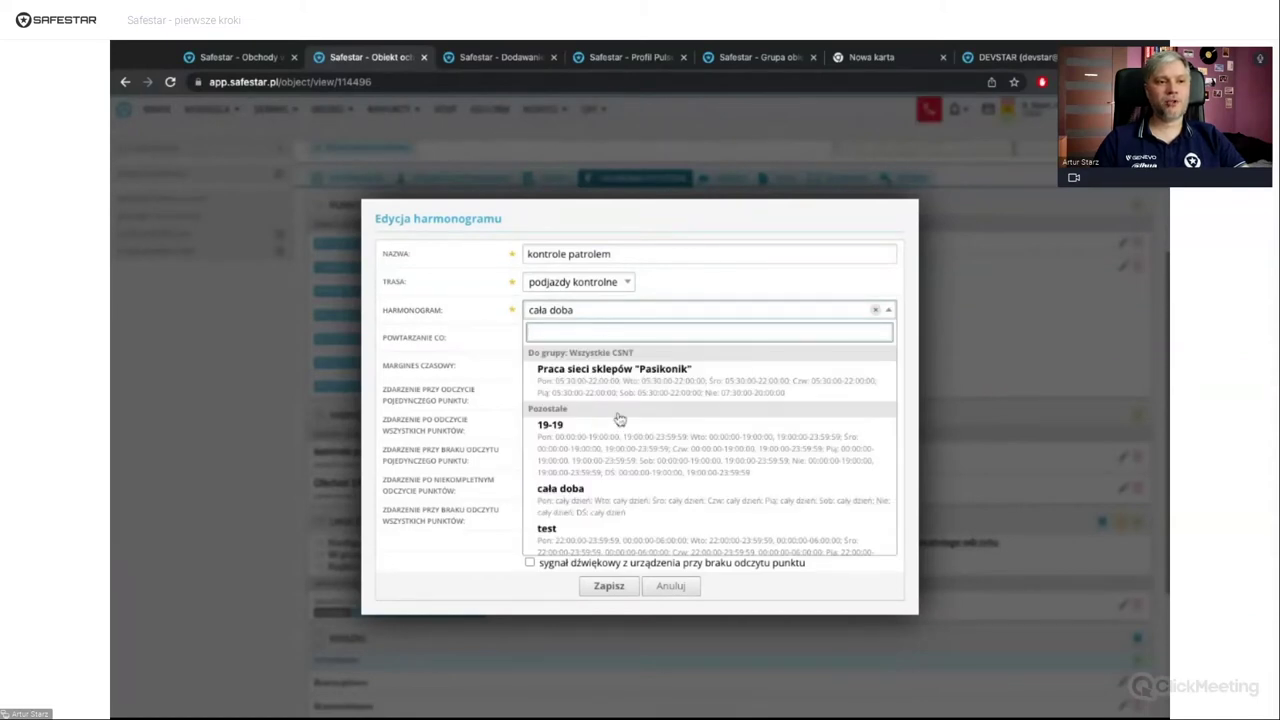
{"action": "left_click", "coordinate": [700, 274]}
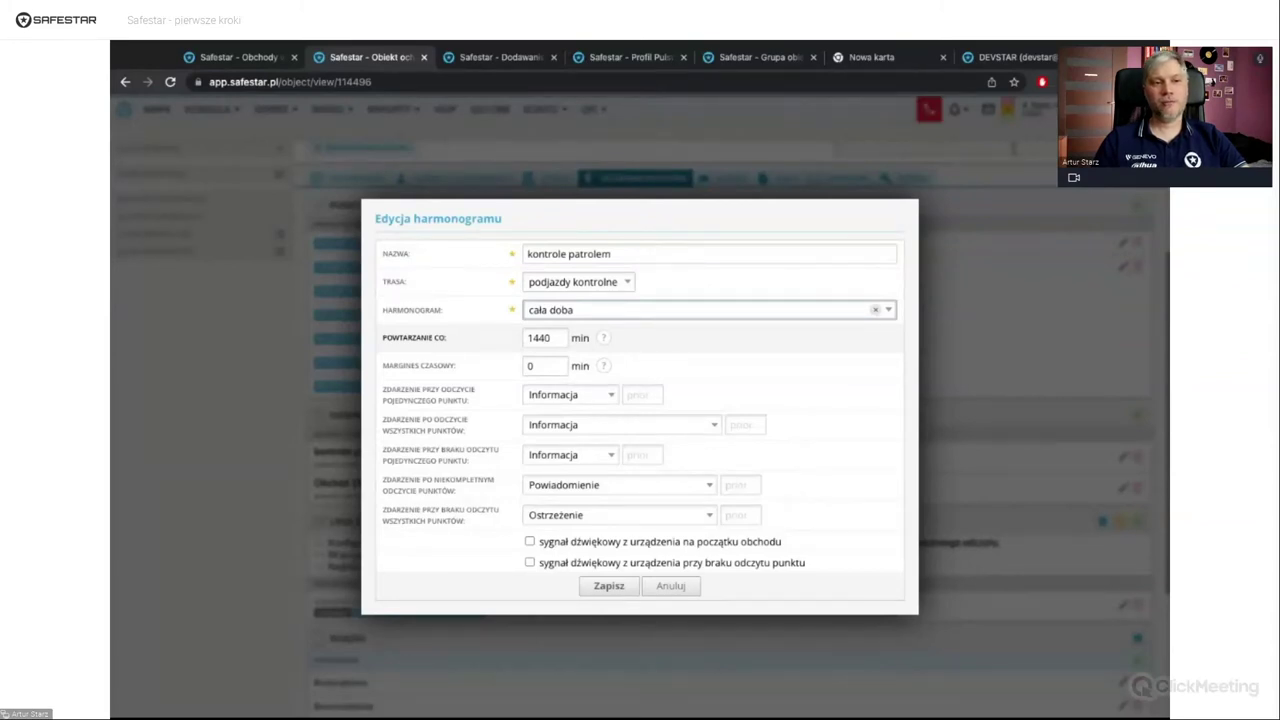
- Set the repeat interval of the kontrole patrolem schedule to 180 minutes, leaving the time margin as it is
{"action": "left_click", "coordinate": [551, 338]}
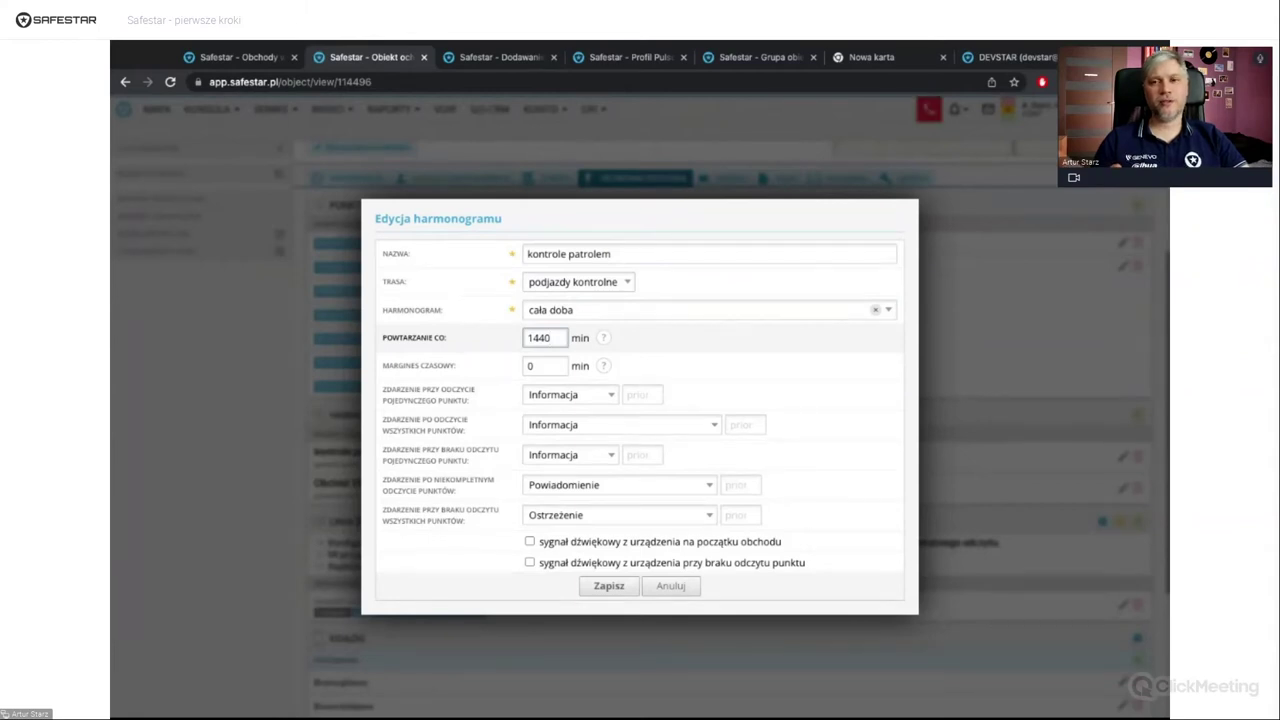
{"action": "key", "text": "BackSpace"}
{"action": "key", "text": "BackSpace"}
{"action": "key", "text": "BackSpace"}
{"action": "key", "text": "BackSpace"}
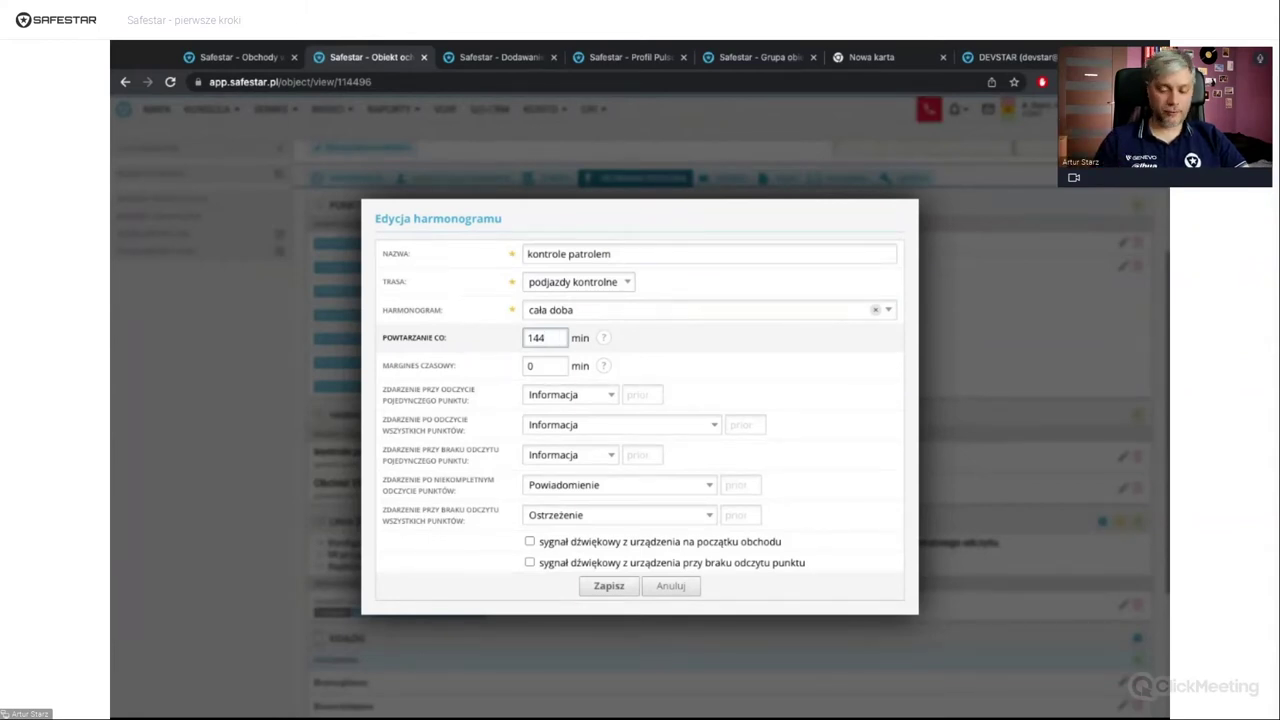
{"action": "type", "text": "180"}
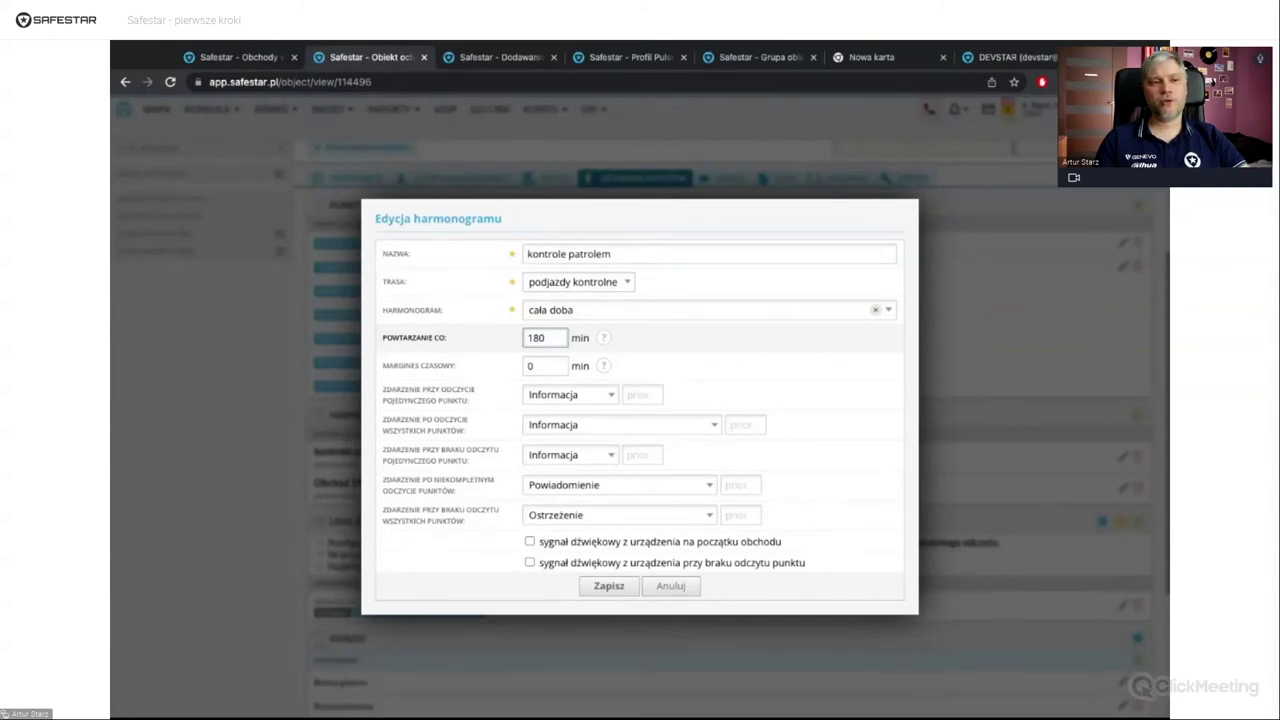
{"action": "left_click", "coordinate": [519, 365]}
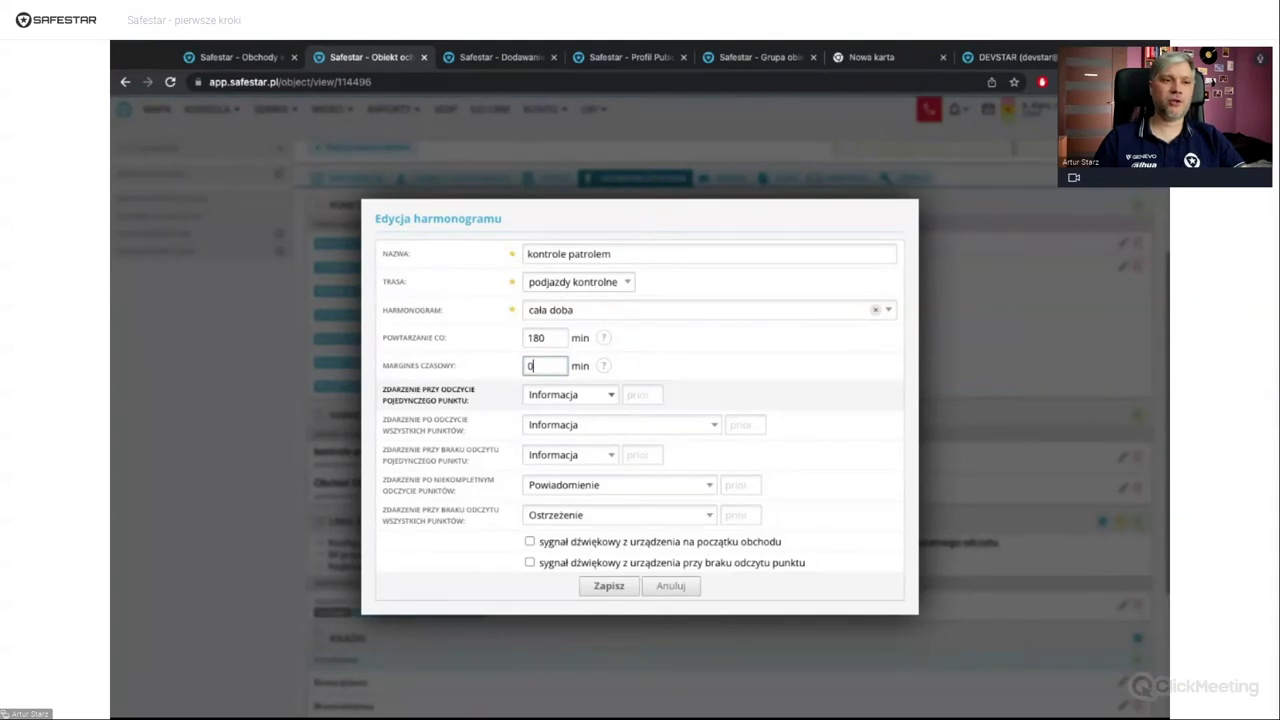
{"action": "key", "text": "Tab"}
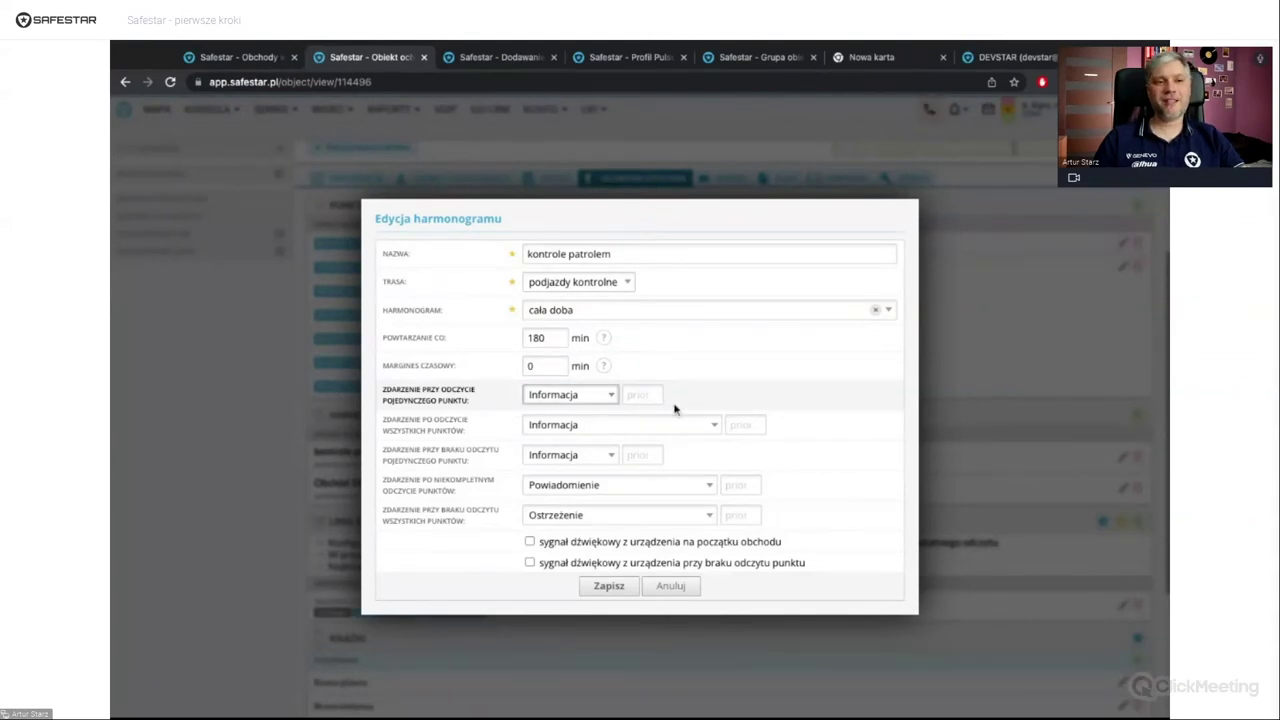